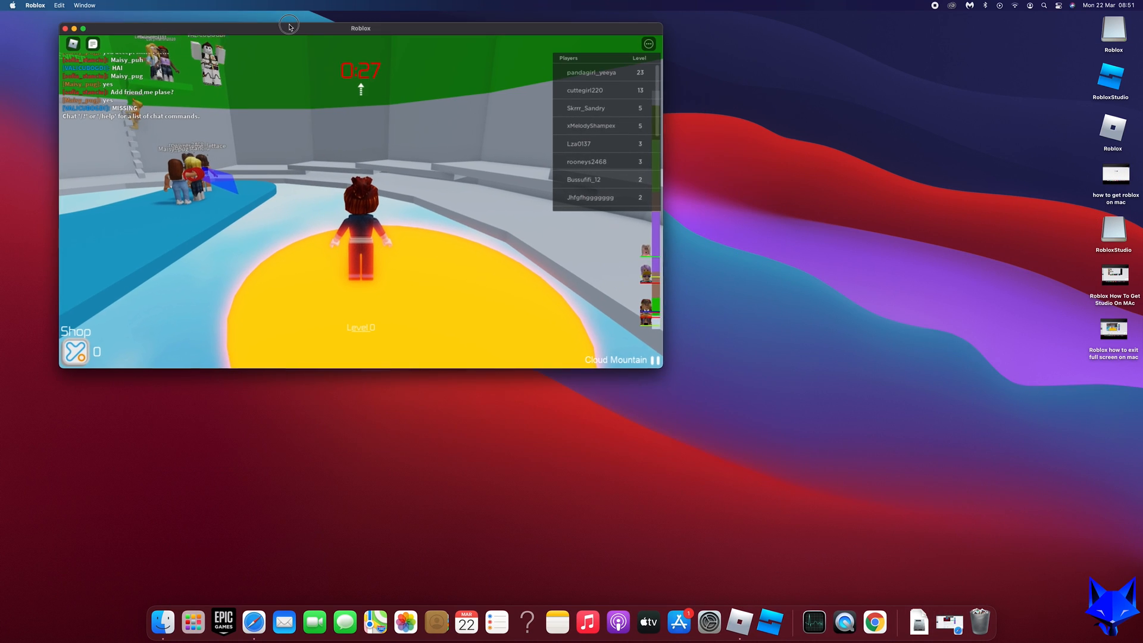
Make the Roblox game fill the screen, then set Fullscreen to Off from the in-game menu.
{"action": "left_click", "coordinate": [849, 94]}
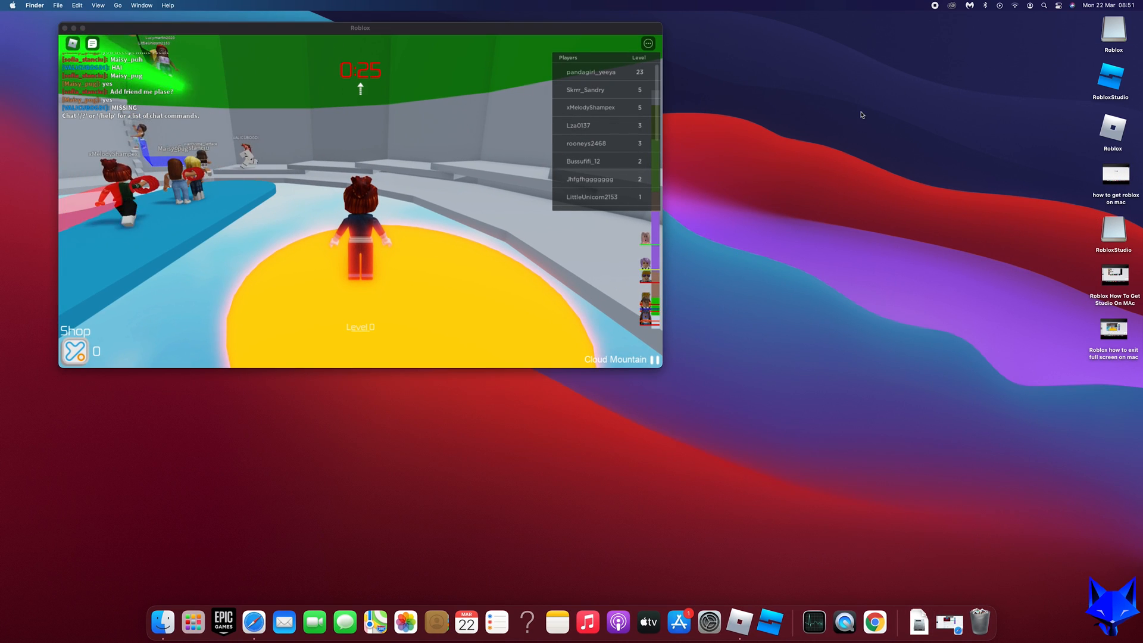
{"action": "left_click", "coordinate": [82, 28]}
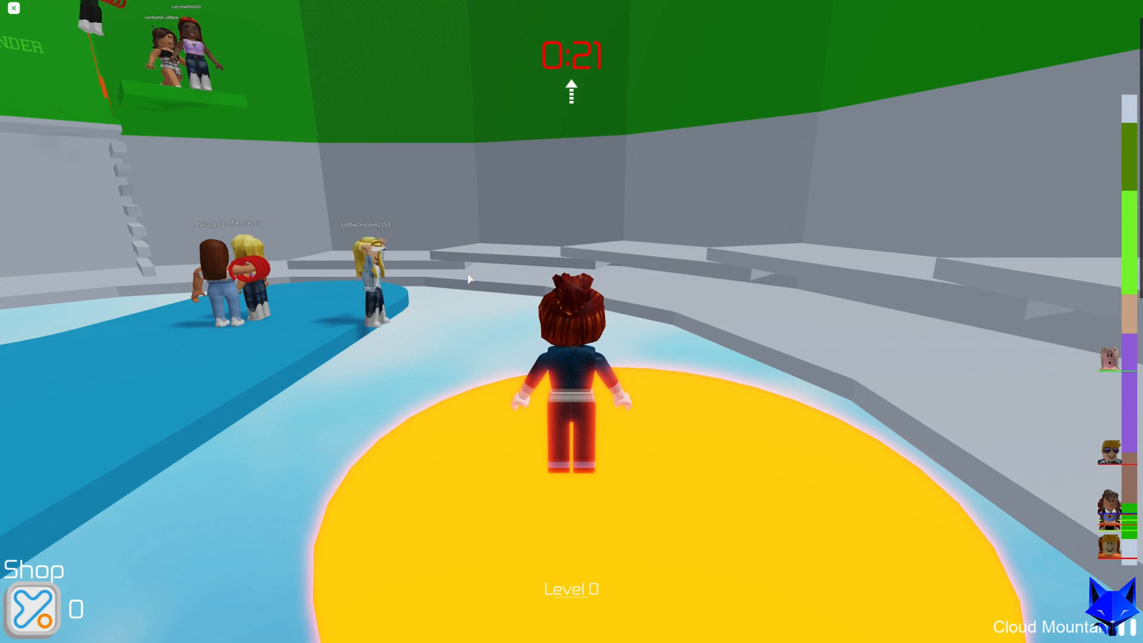
{"action": "key", "text": "Escape"}
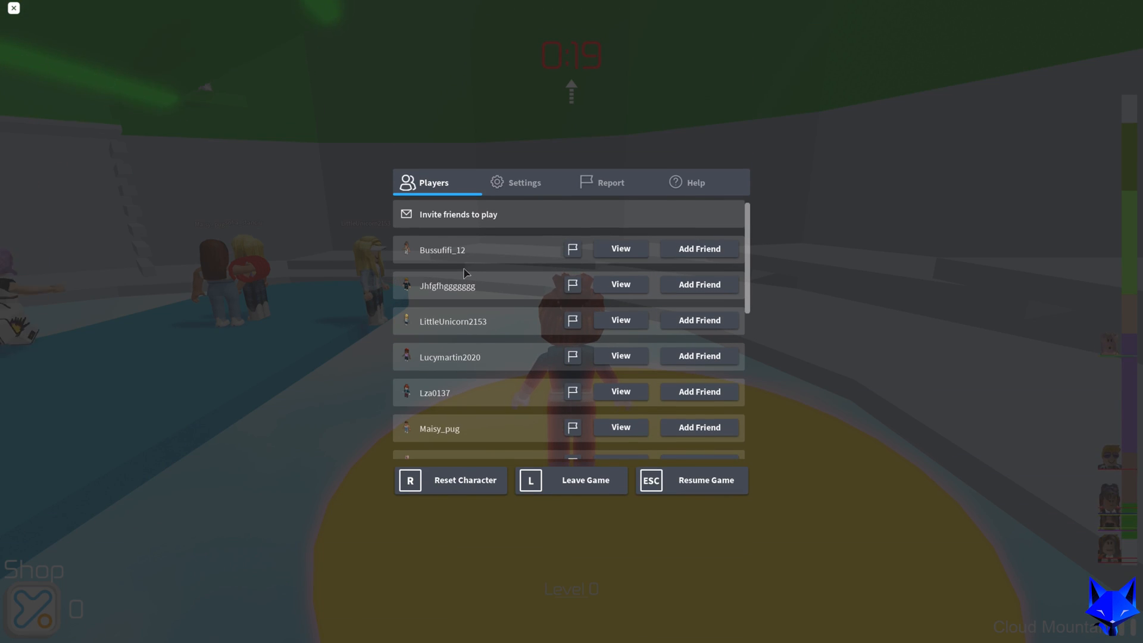
{"action": "left_click", "coordinate": [524, 183]}
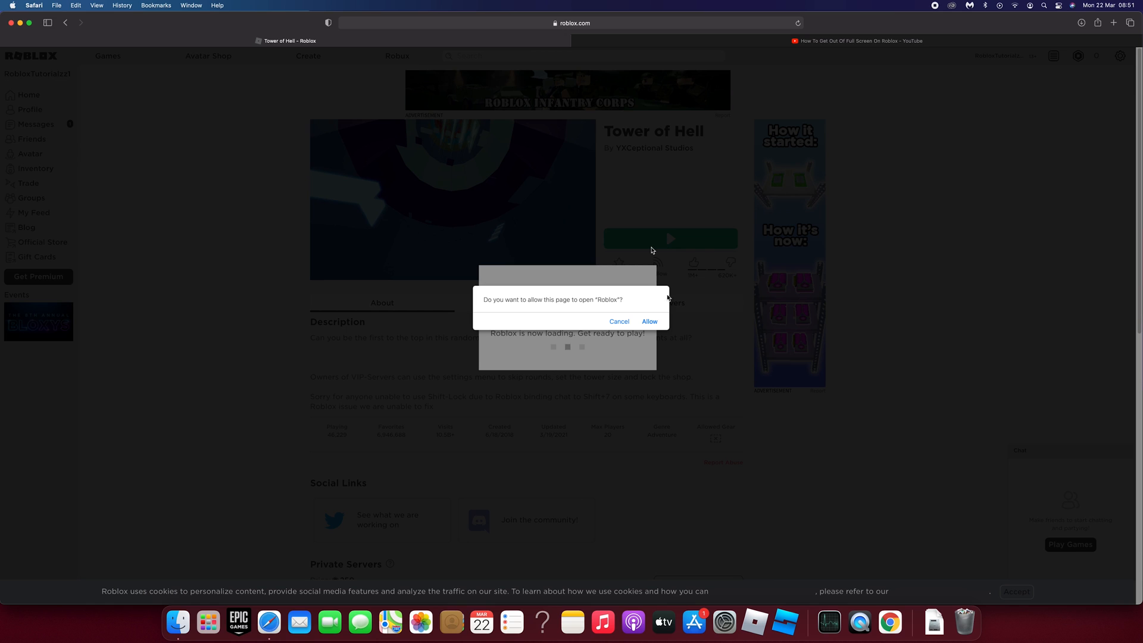
Allow Roblox to launch, narrow its window, hide Safari and park the window at the desktop's top-left.
{"action": "left_click", "coordinate": [649, 321]}
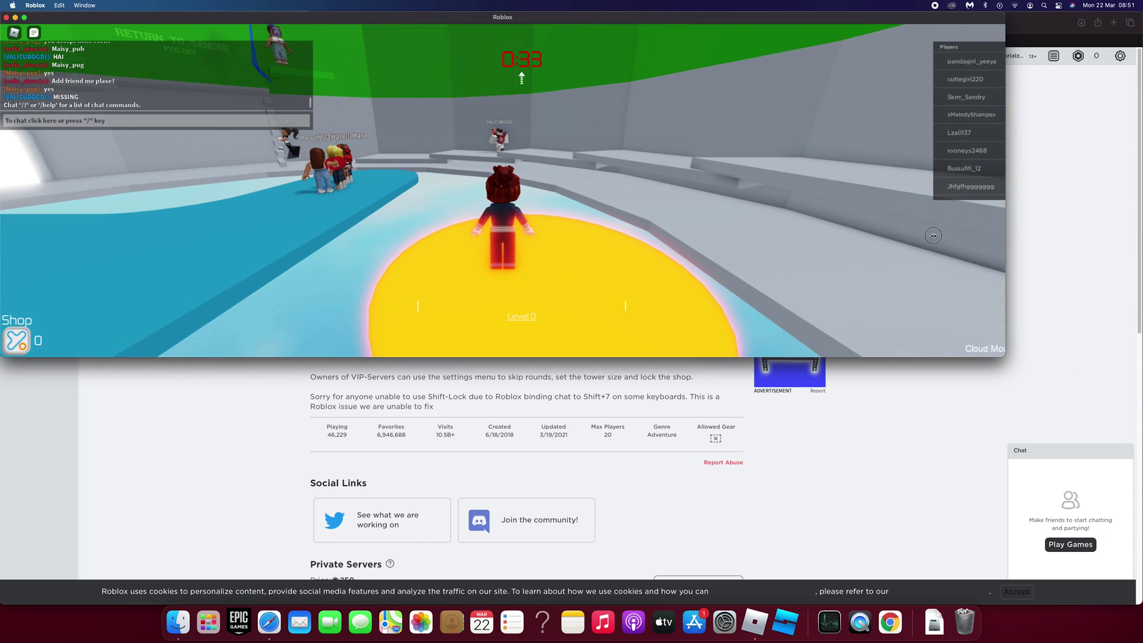
{"action": "left_click_drag", "start_coordinate": [933, 235], "coordinate": [603, 223]}
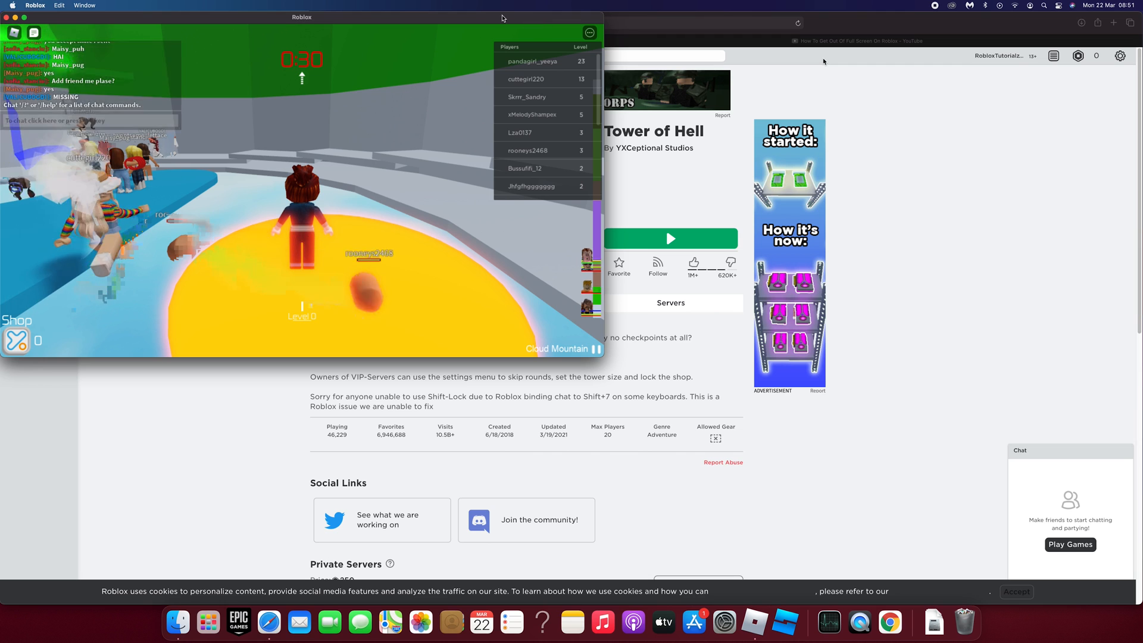
{"action": "left_click_drag", "start_coordinate": [357, 16], "coordinate": [524, 109]}
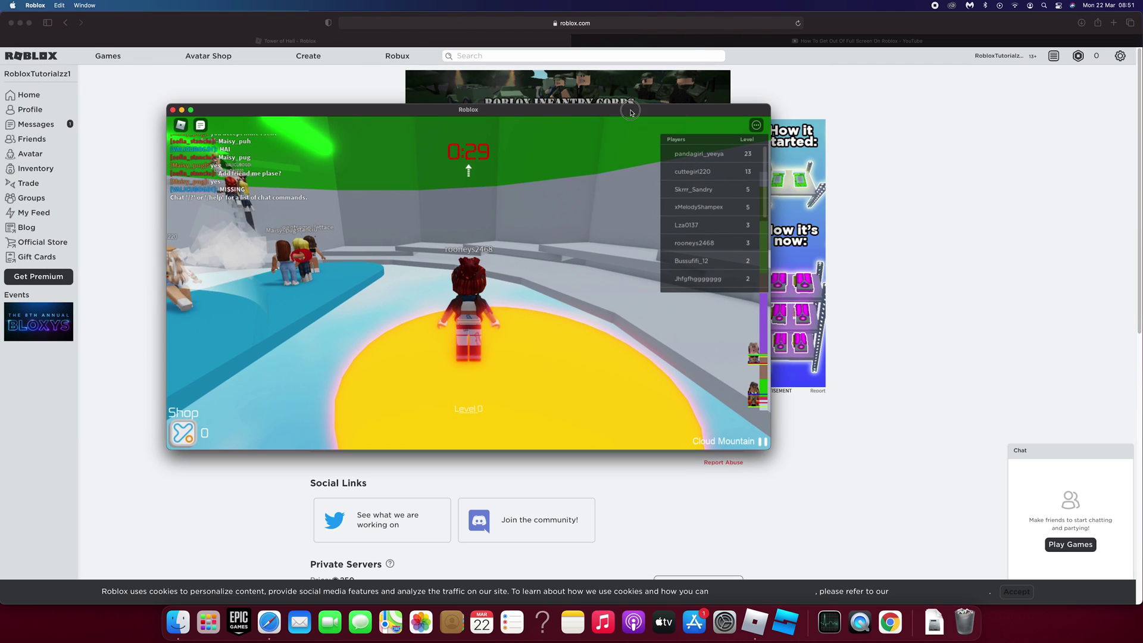
{"action": "left_click", "coordinate": [30, 22]}
{"action": "left_click_drag", "start_coordinate": [391, 104], "coordinate": [284, 21]}
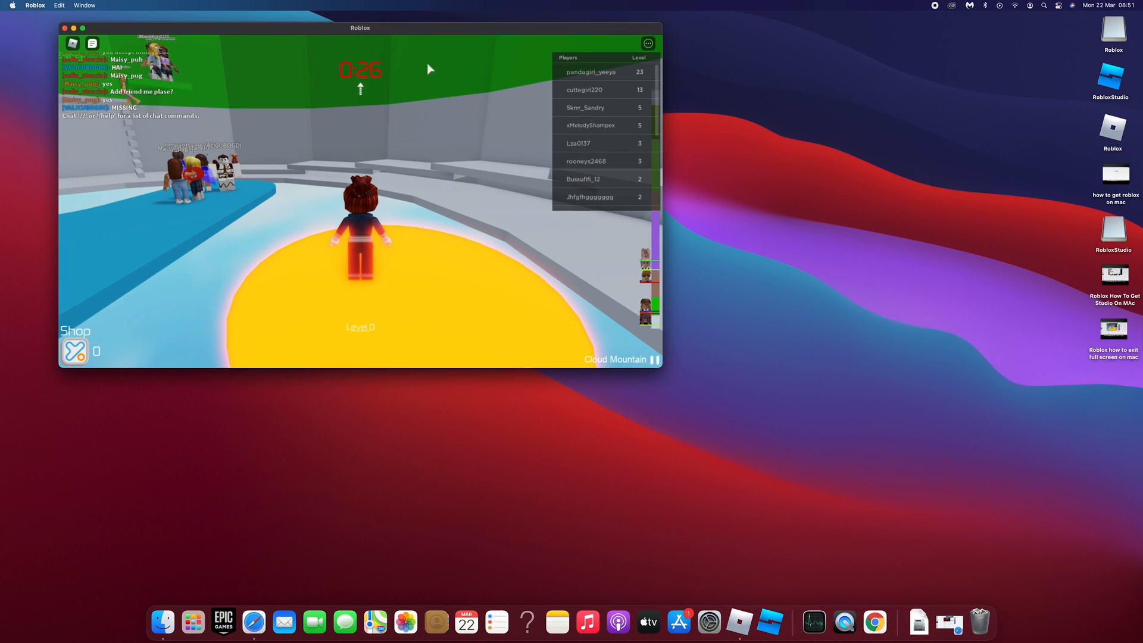
With the Roblox settings menu open, find and launch the Screenshot app from Spotlight.
{"action": "left_click", "coordinate": [752, 91]}
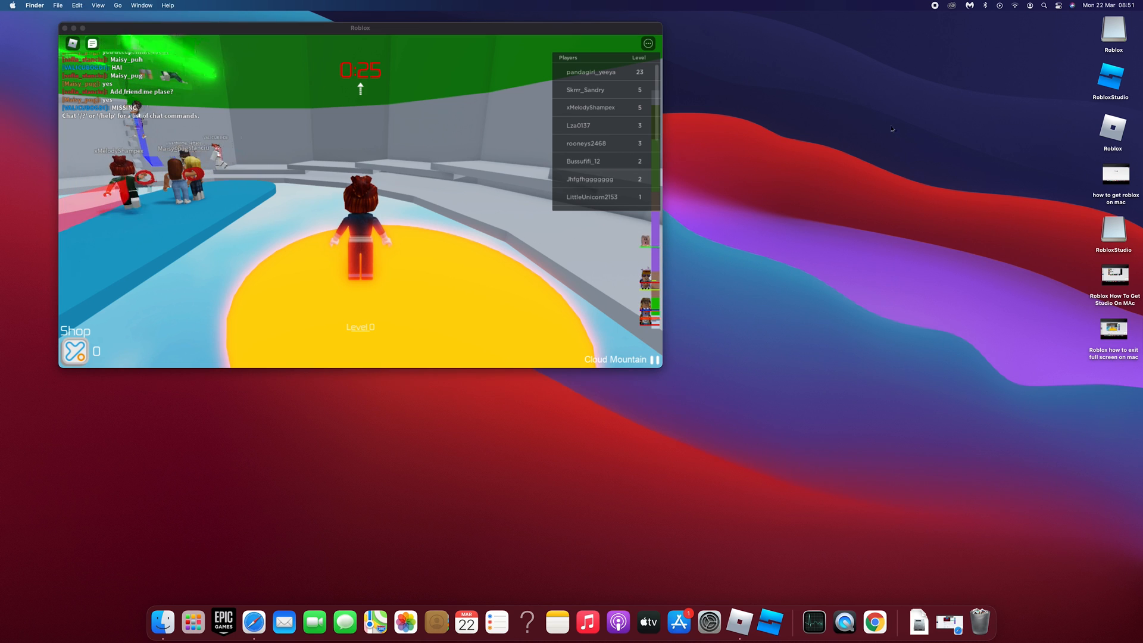
{"action": "key", "text": "Escape"}
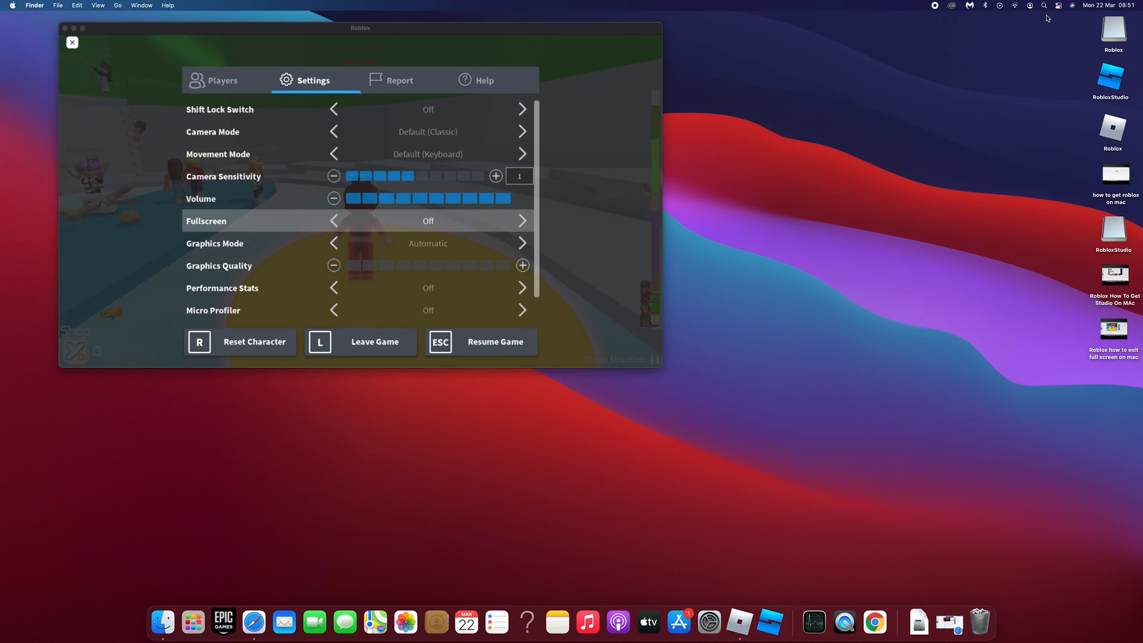
{"action": "left_click", "coordinate": [1043, 6]}
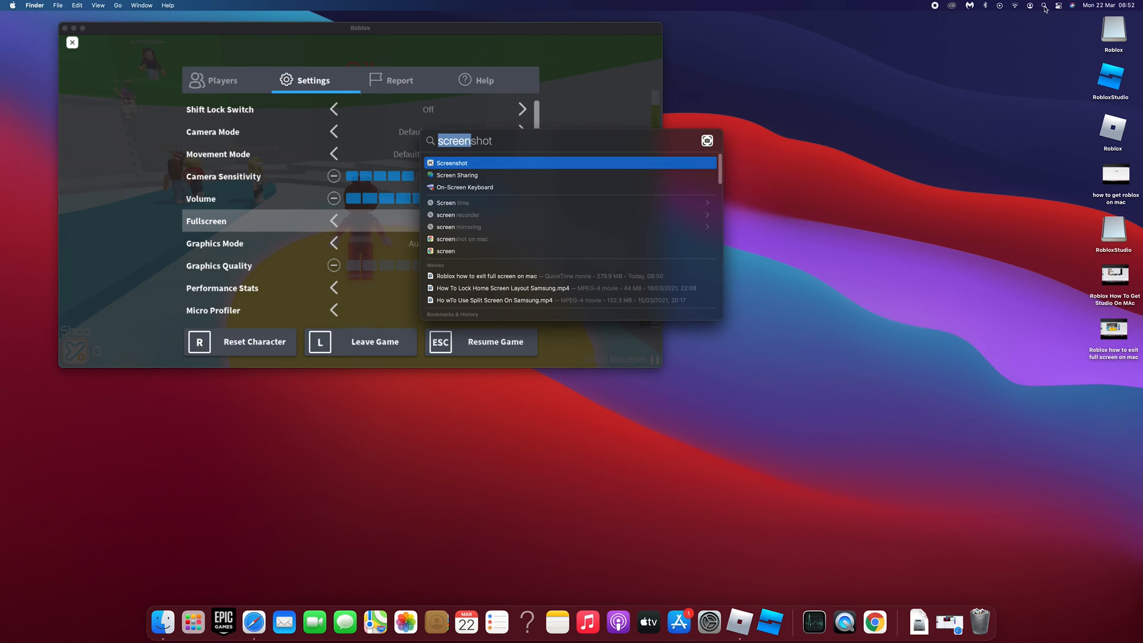
{"action": "type", "text": "scr"}
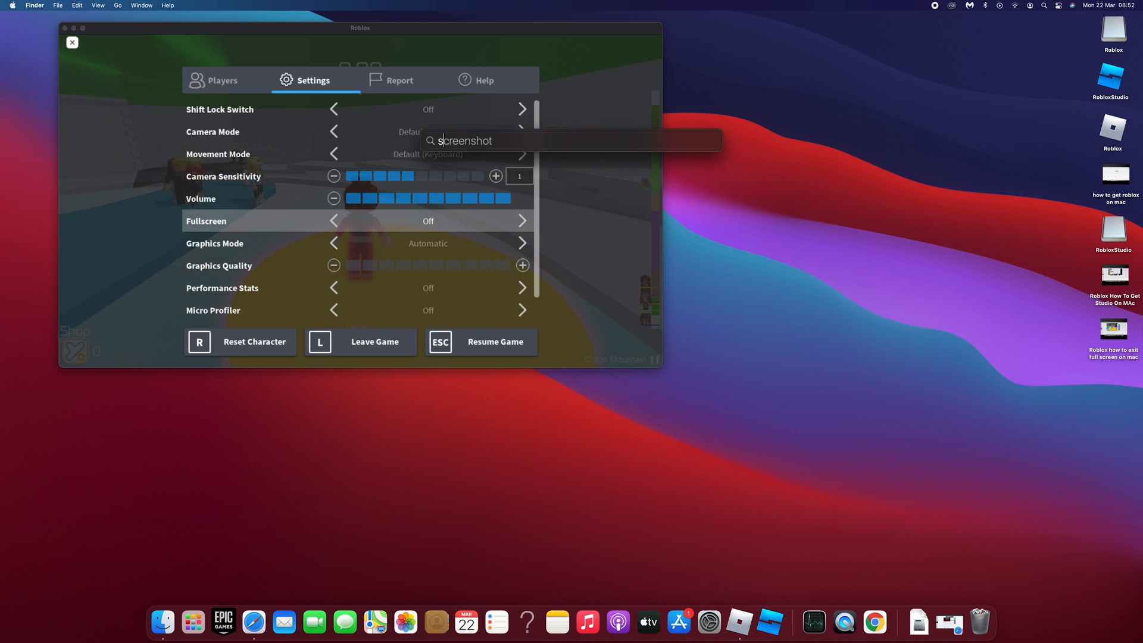
{"action": "type", "text": "eenshot"}
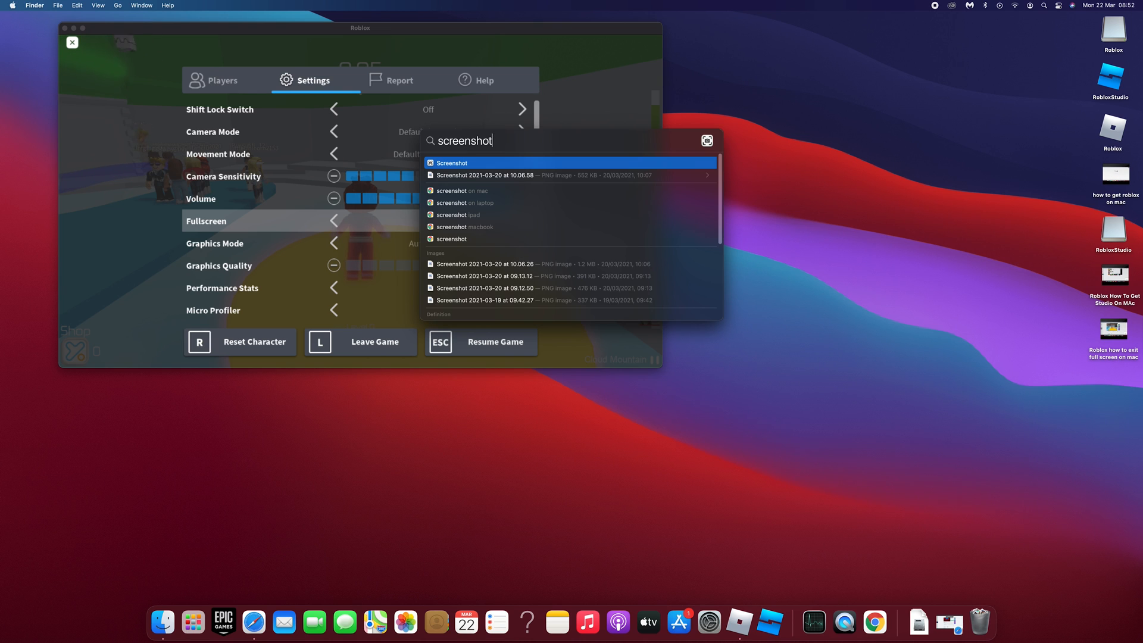
{"action": "key", "text": "Return"}
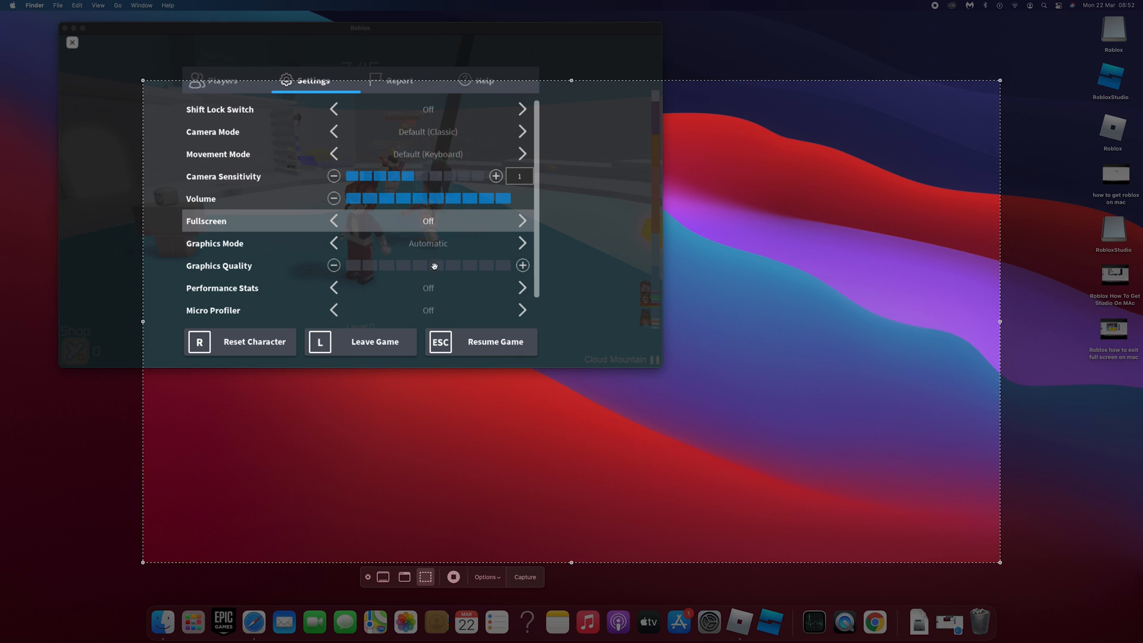
Start the Screenshot screen recording over the Roblox window and dismiss the capture overlay.
{"action": "key", "text": "Return"}
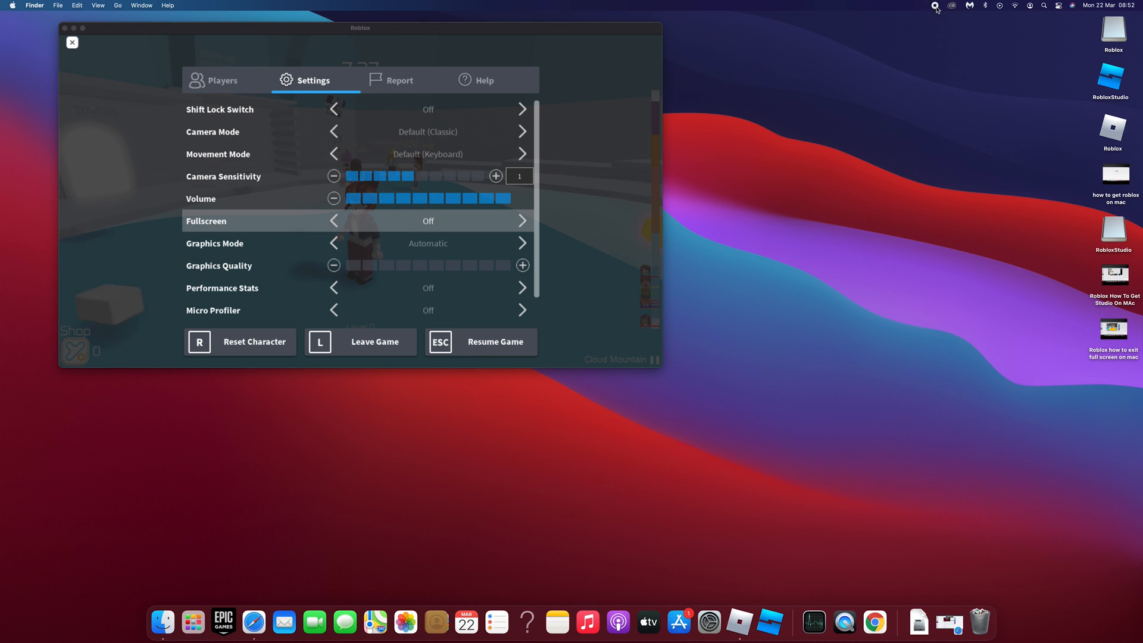
Fill the screen with the game, walk forward briefly, then set Fullscreen to Off in the Roblox menu.
{"action": "key", "text": "Up"}
{"action": "key", "text": "Up"}
{"action": "key", "text": "Up"}
{"action": "key", "text": "Down"}
{"action": "key", "text": "Down"}
{"action": "key", "text": "Down"}
{"action": "key", "text": "Up"}
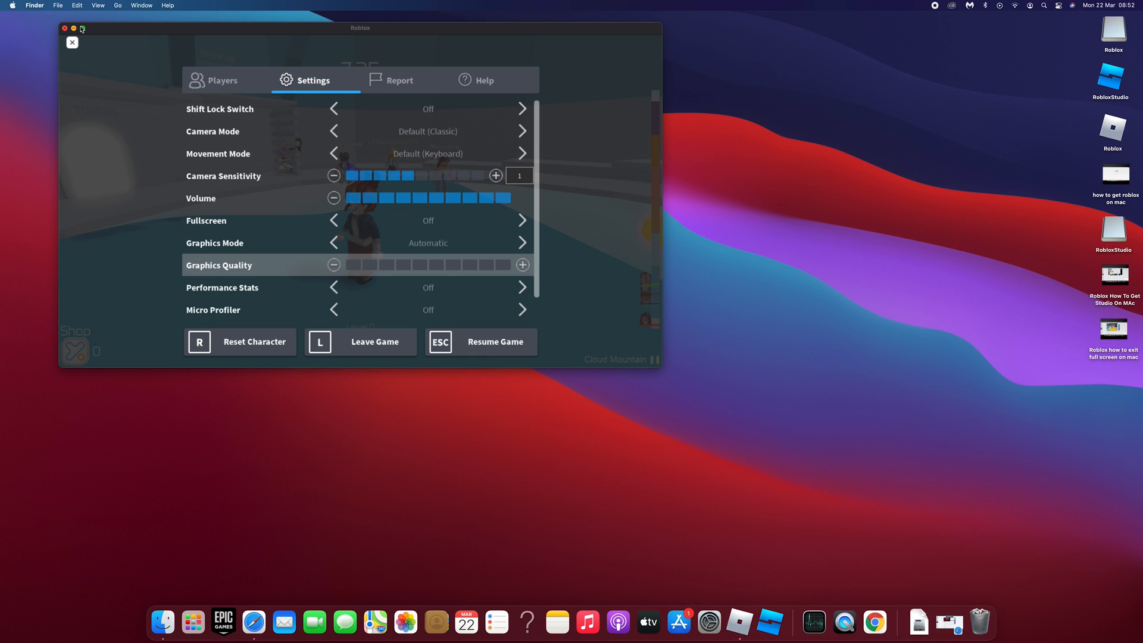
{"action": "left_click", "coordinate": [82, 29]}
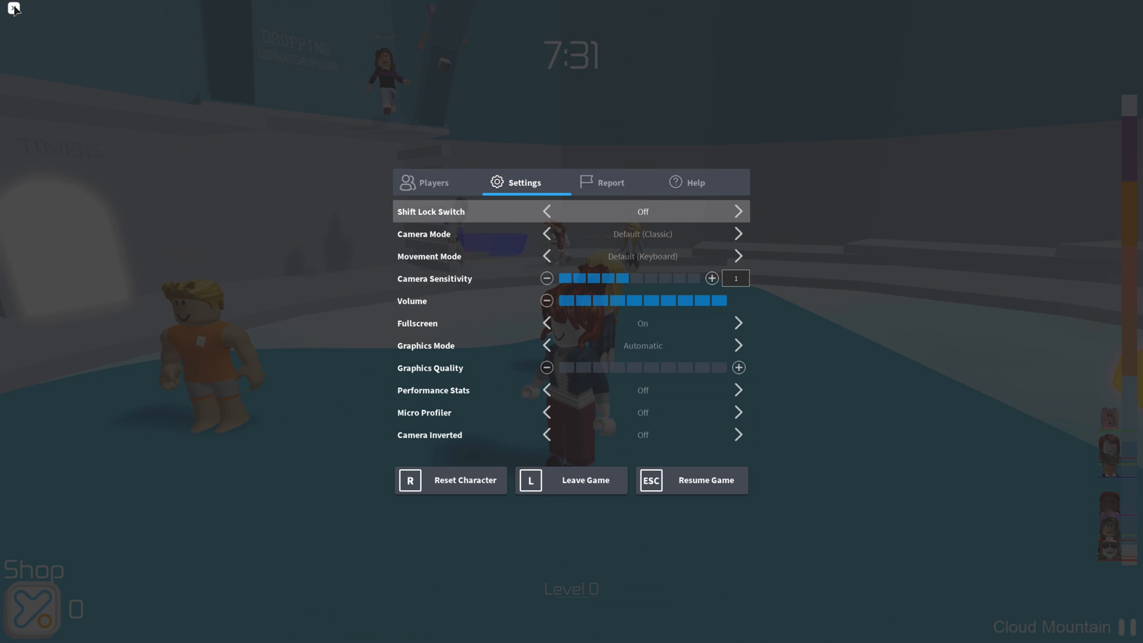
{"action": "key", "text": "Escape"}
{"action": "key", "text": "w"}
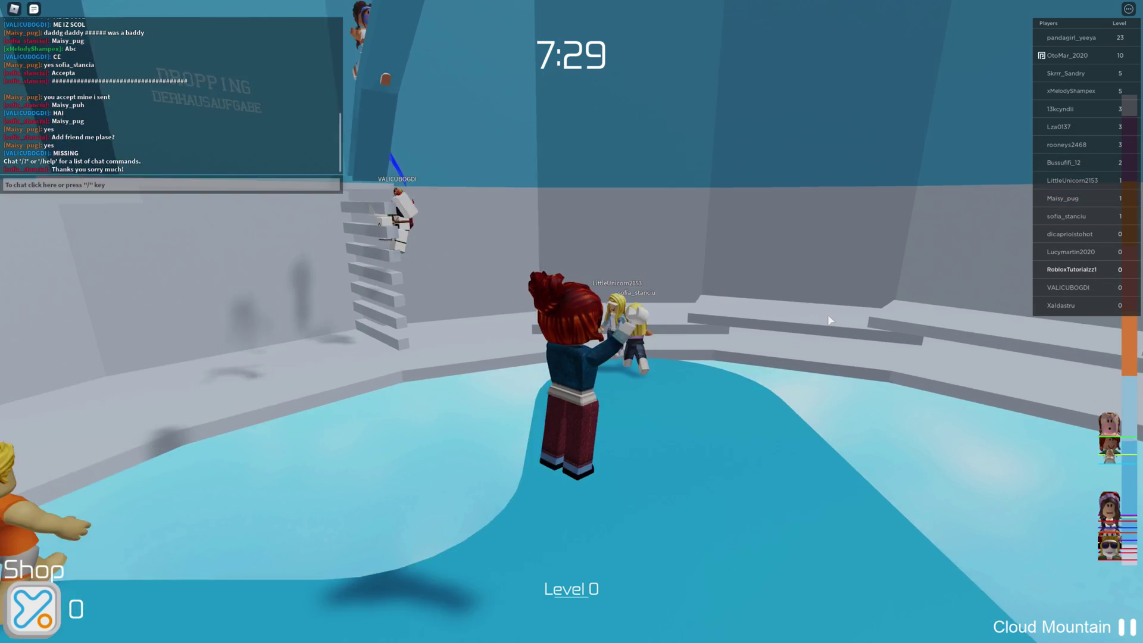
{"action": "key", "text": "Escape"}
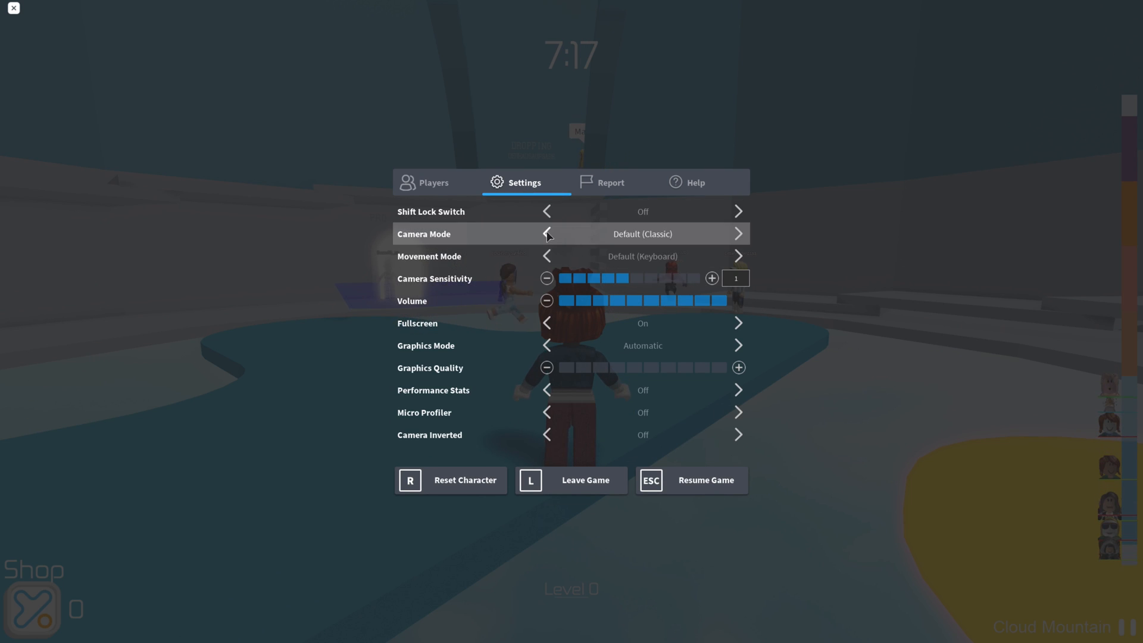
{"action": "left_click", "coordinate": [546, 323]}
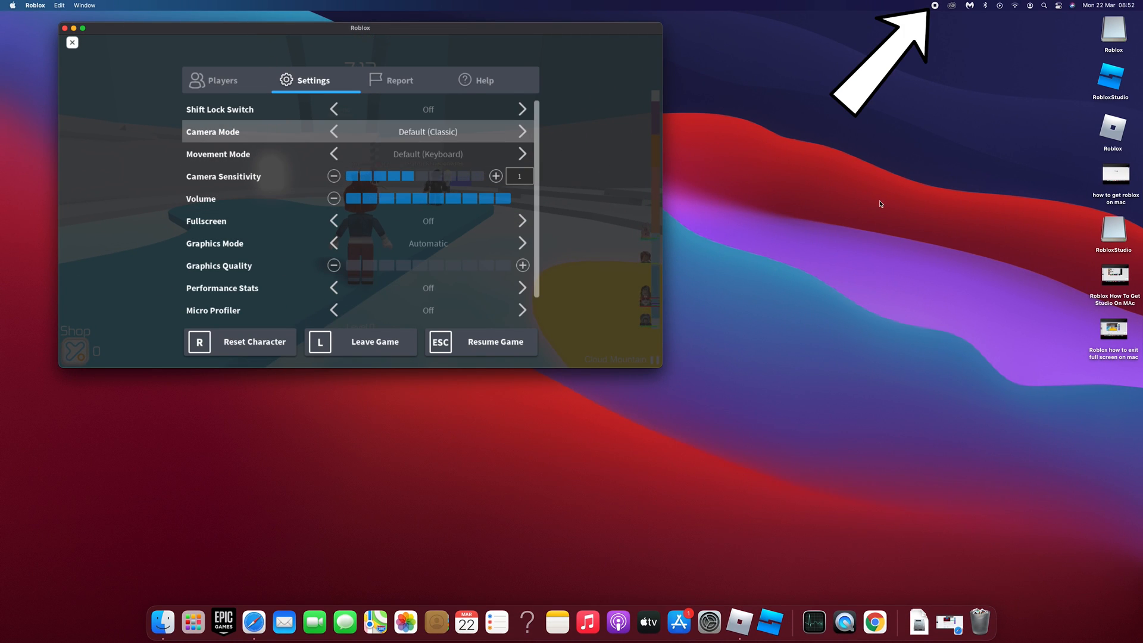
Move the new recording's icon on the desktop and open it in QuickTime Player.
{"action": "left_click", "coordinate": [880, 203]}
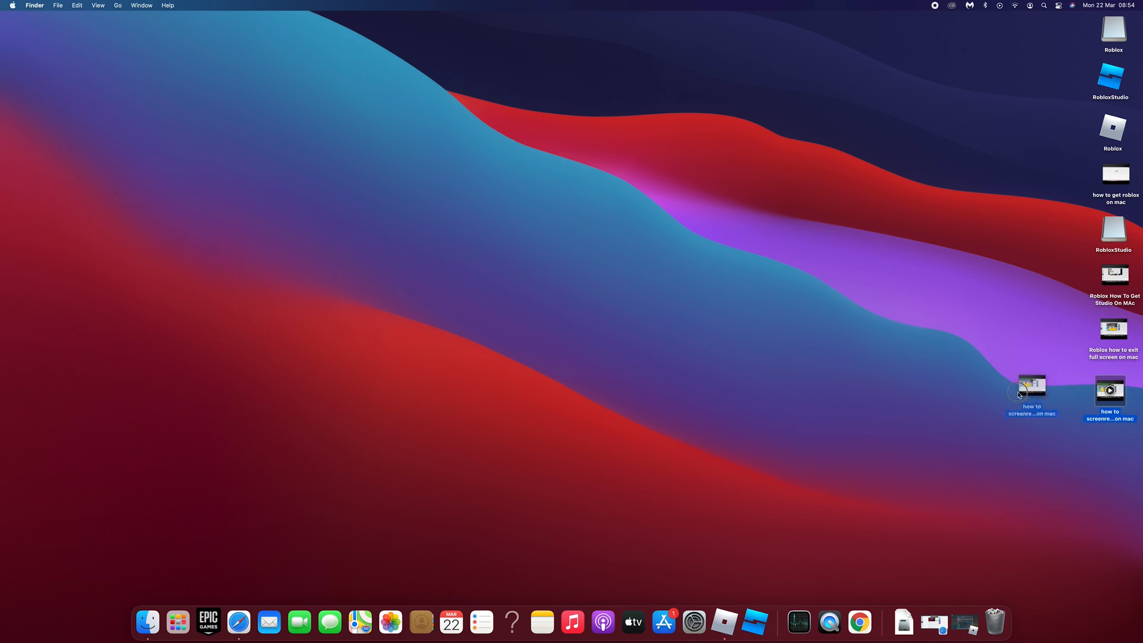
{"action": "left_click_drag", "start_coordinate": [1019, 393], "coordinate": [956, 377]}
{"action": "double_click", "coordinate": [940, 366]}
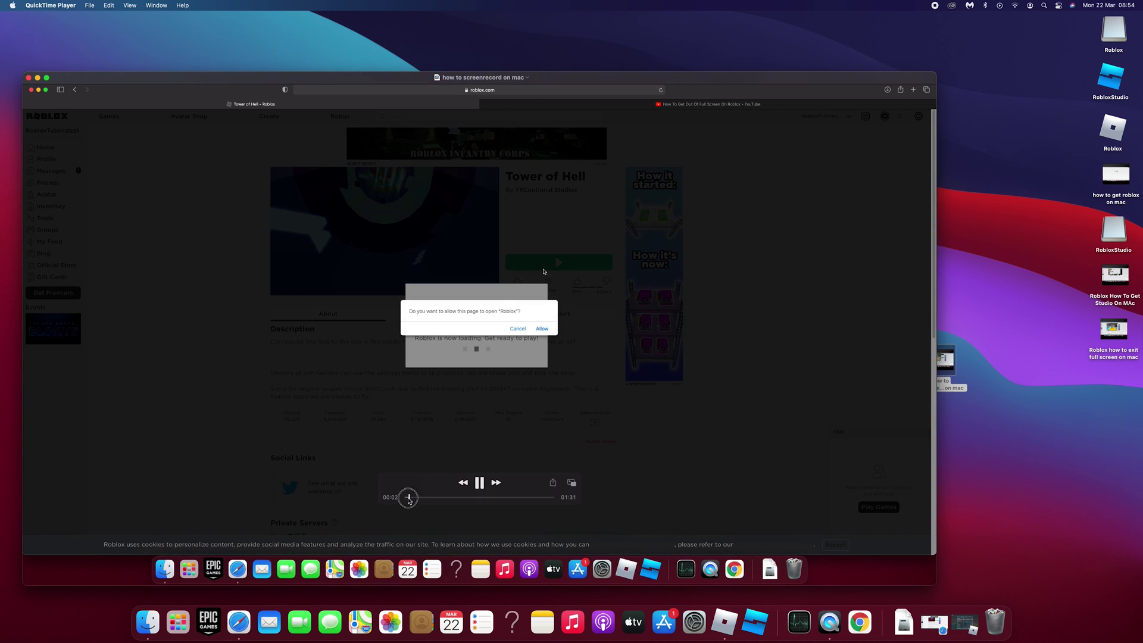
Scrub ahead to preview the recording, restart playback from the start and reposition the player window.
{"action": "left_click_drag", "start_coordinate": [408, 497], "coordinate": [526, 497]}
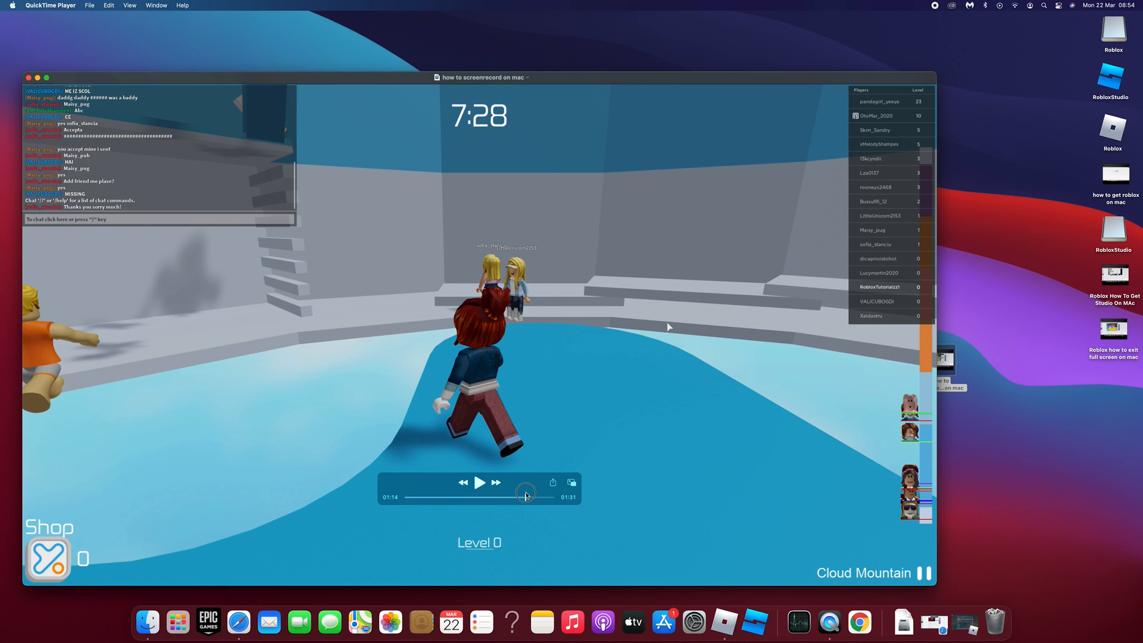
{"action": "left_click", "coordinate": [480, 482]}
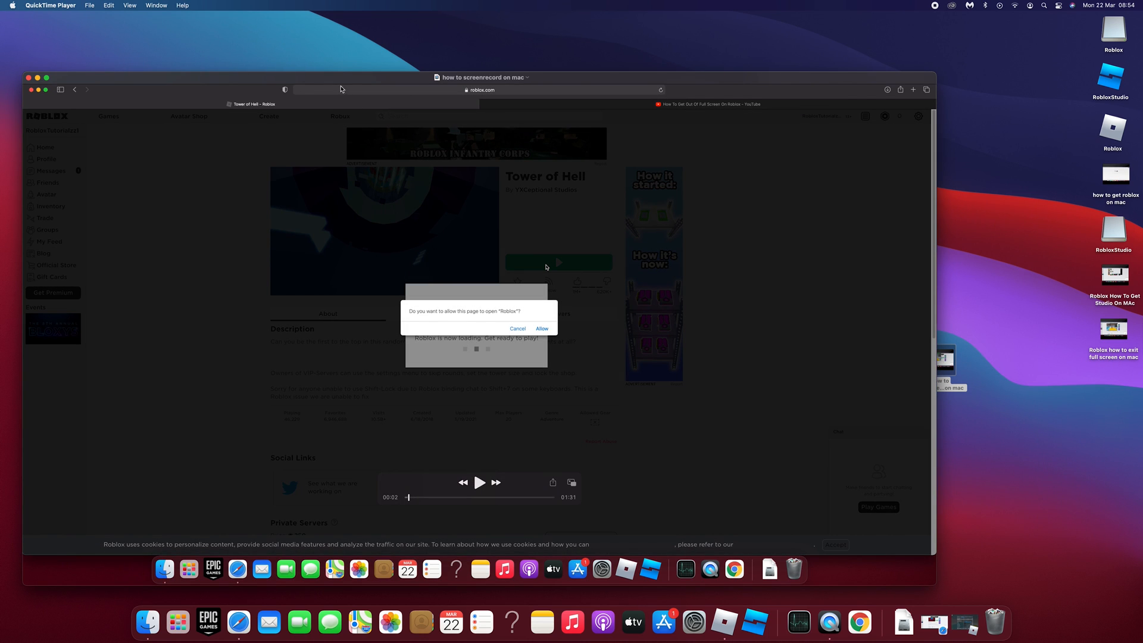
{"action": "left_click_drag", "start_coordinate": [340, 90], "coordinate": [379, 39]}
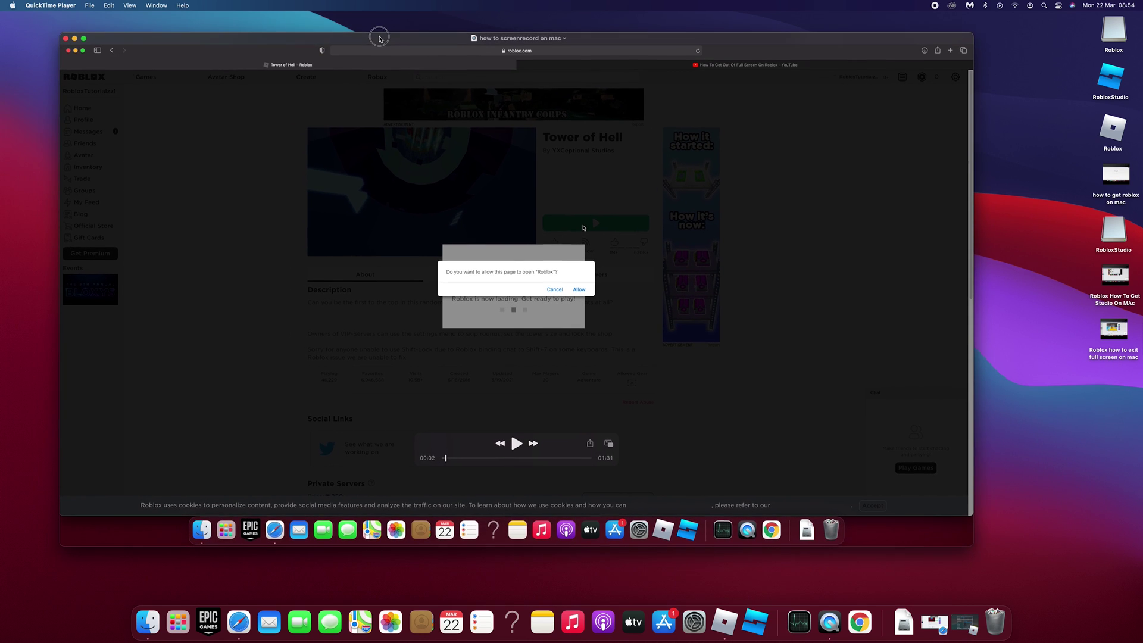
Enter Trim mode and drag the yellow handles to keep roughly 01:11 to 01:22.
{"action": "left_click", "coordinate": [113, 6]}
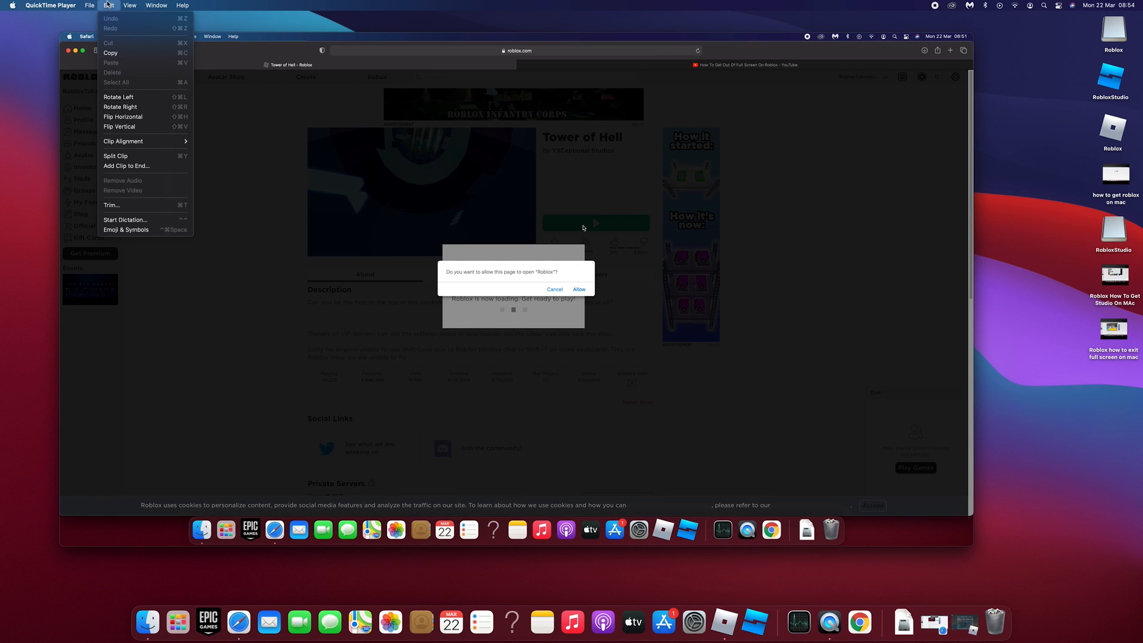
{"action": "left_click", "coordinate": [139, 205]}
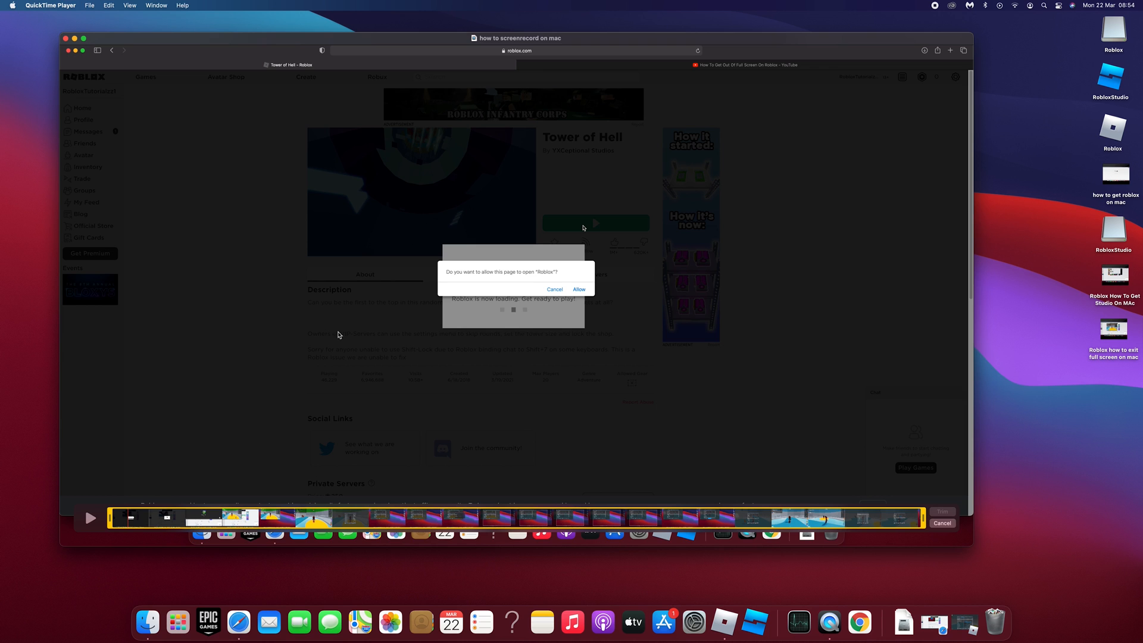
{"action": "left_click_drag", "start_coordinate": [108, 518], "coordinate": [763, 518]}
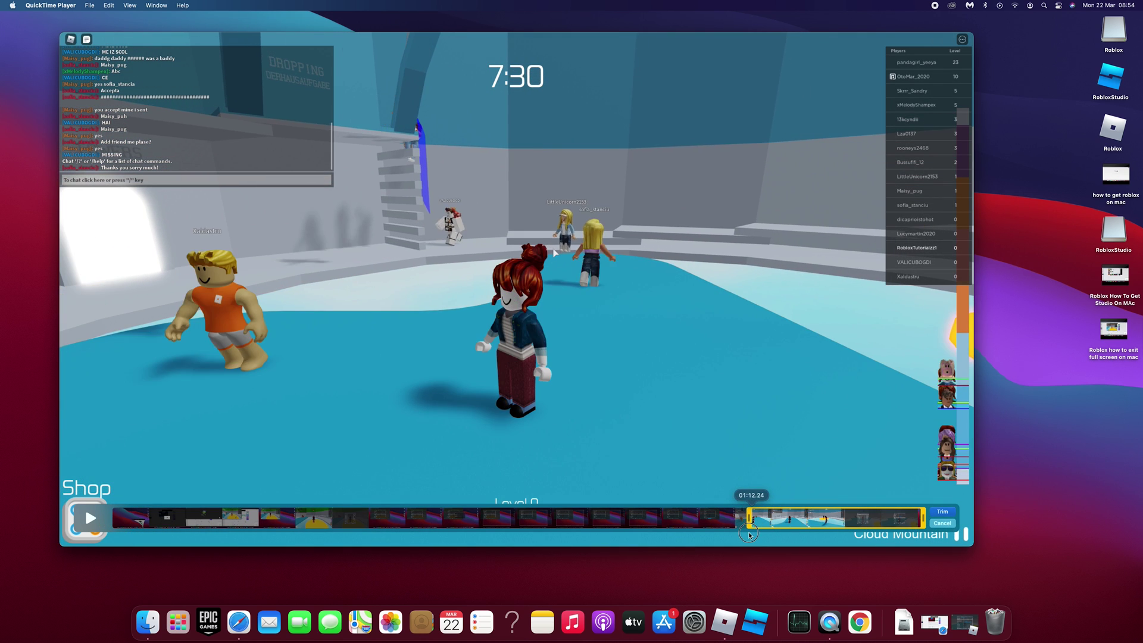
{"action": "left_click_drag", "start_coordinate": [763, 518], "coordinate": [748, 518]}
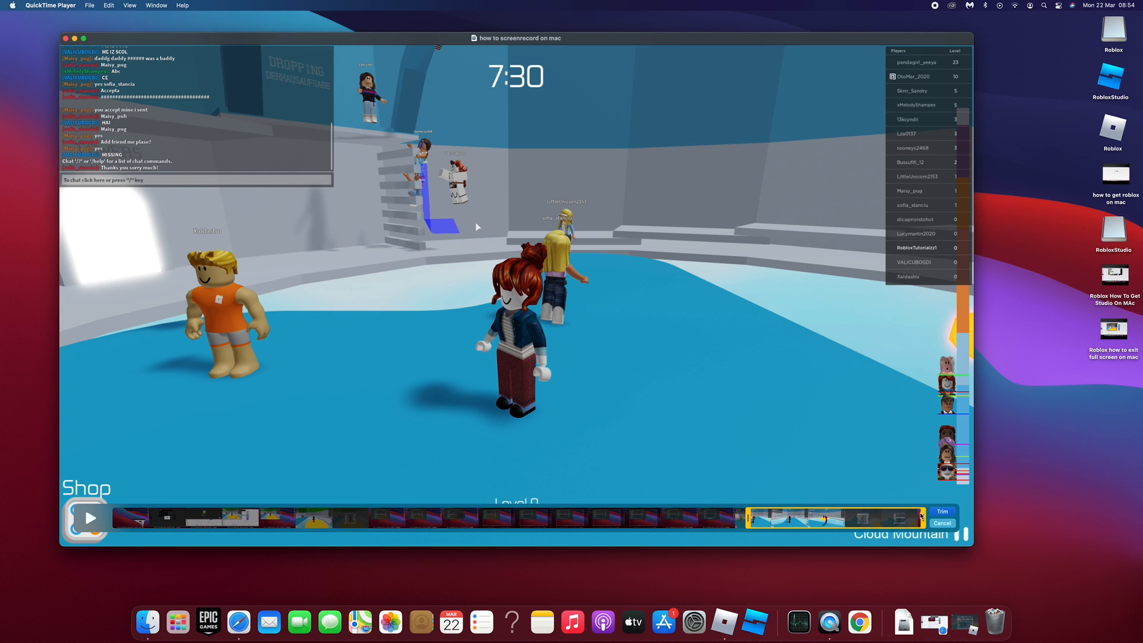
{"action": "left_click_drag", "start_coordinate": [921, 518], "coordinate": [841, 518]}
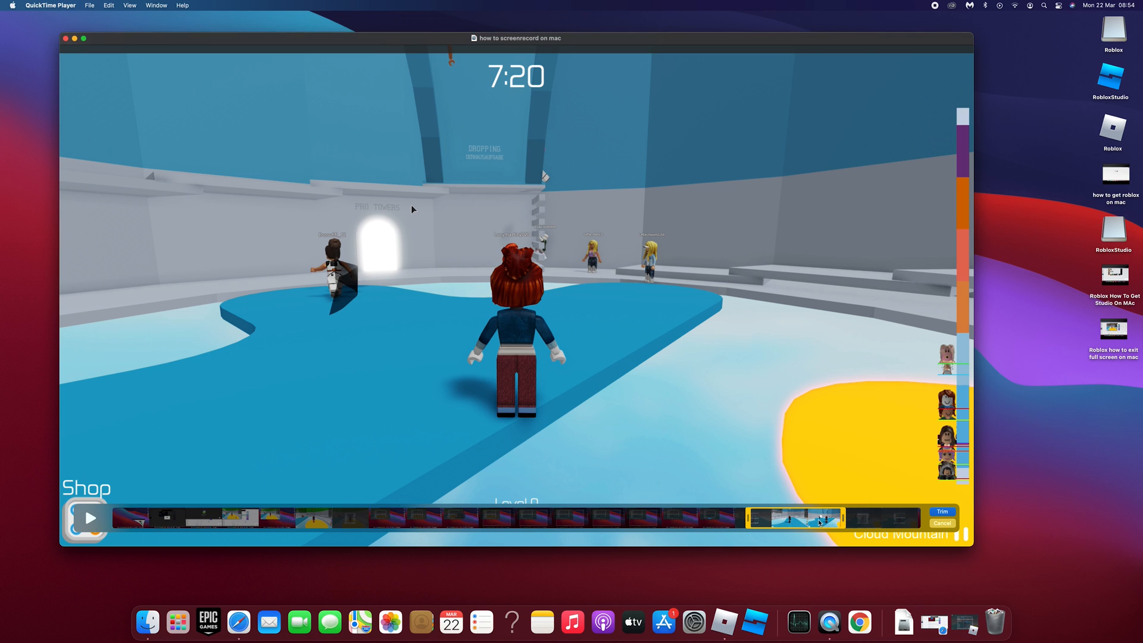
Preview the selected clip with Space, then apply Trim to leave a ten-second movie.
{"action": "key", "text": "space"}
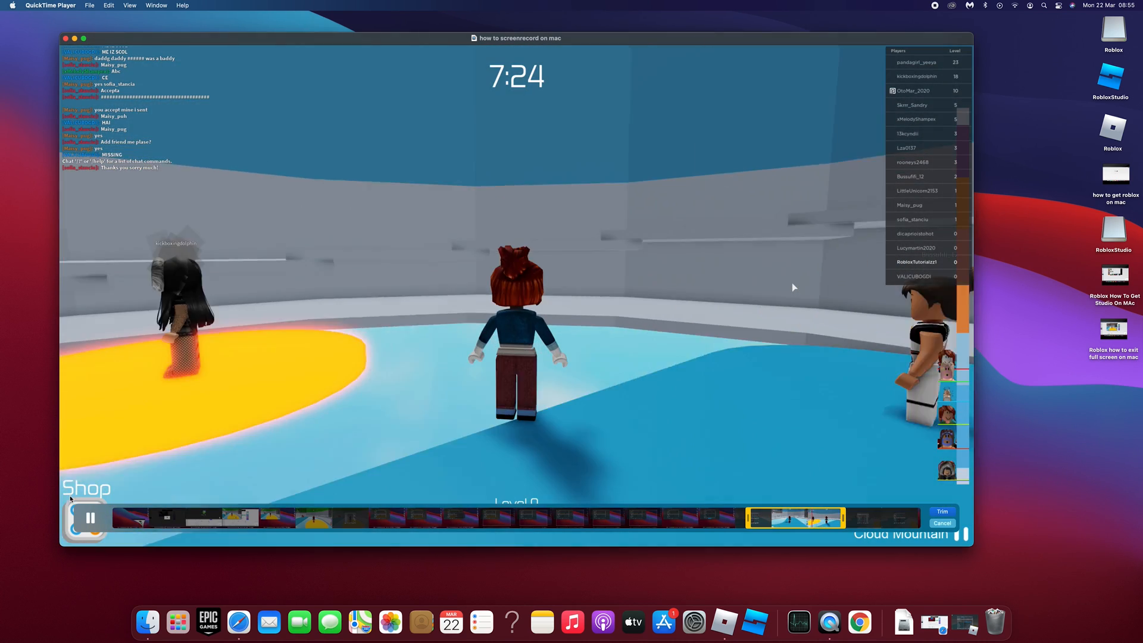
{"action": "key", "text": "space"}
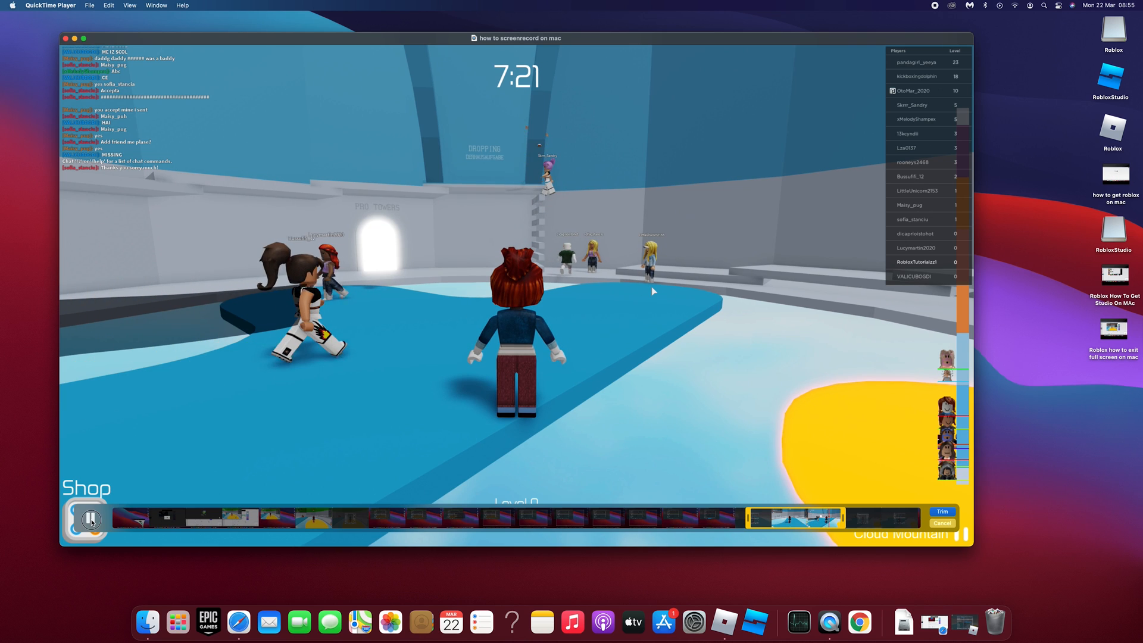
{"action": "left_click", "coordinate": [941, 512]}
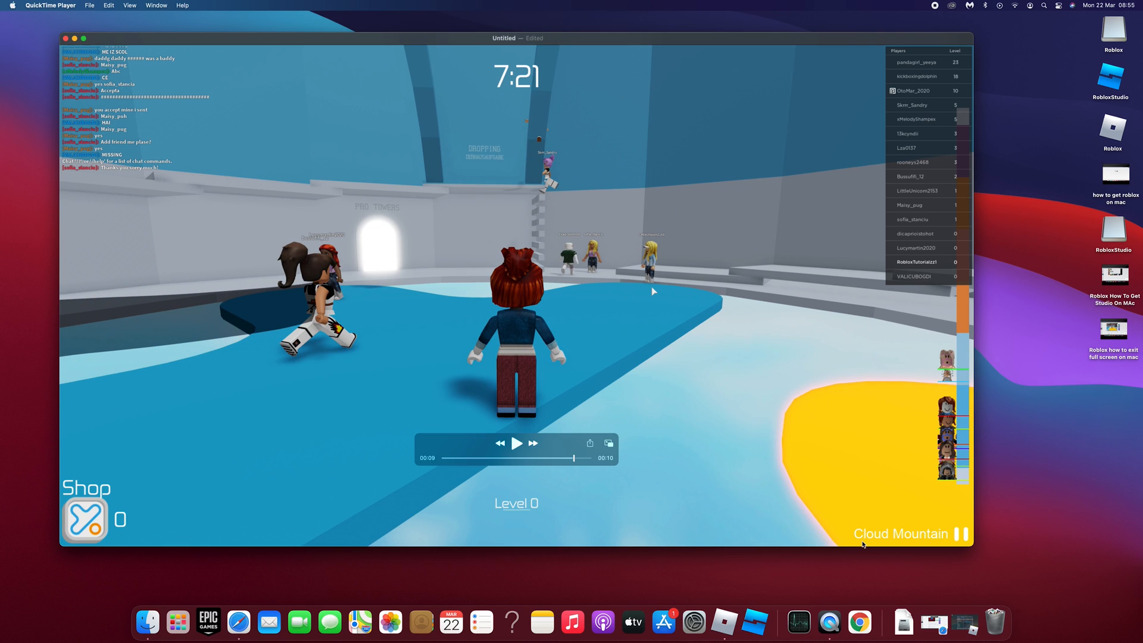